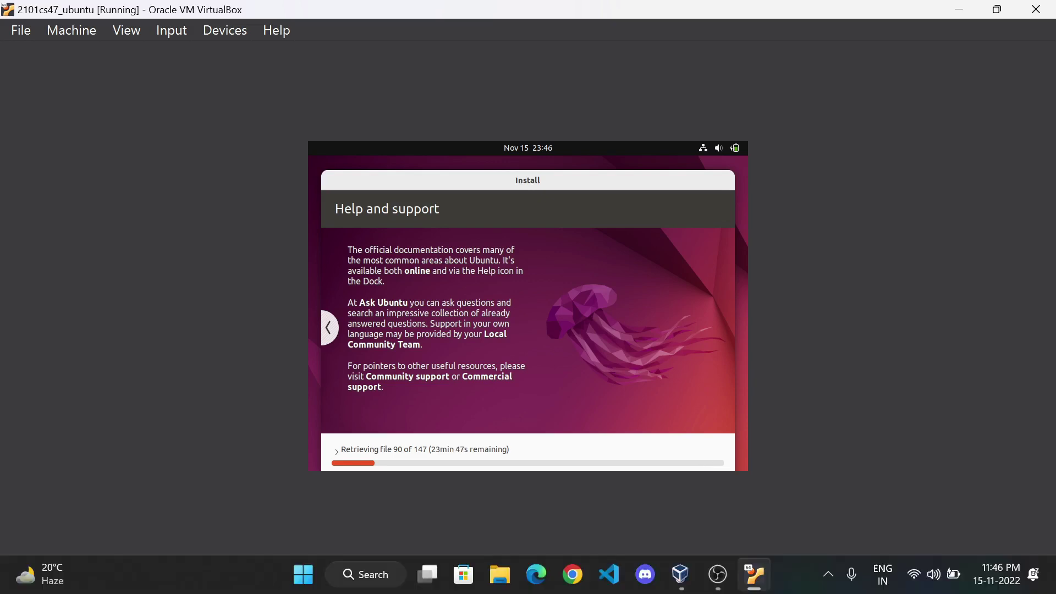
Open the host computer's Wi-Fi network list and start connecting to the secured network listed directly below 414
click(914, 578)
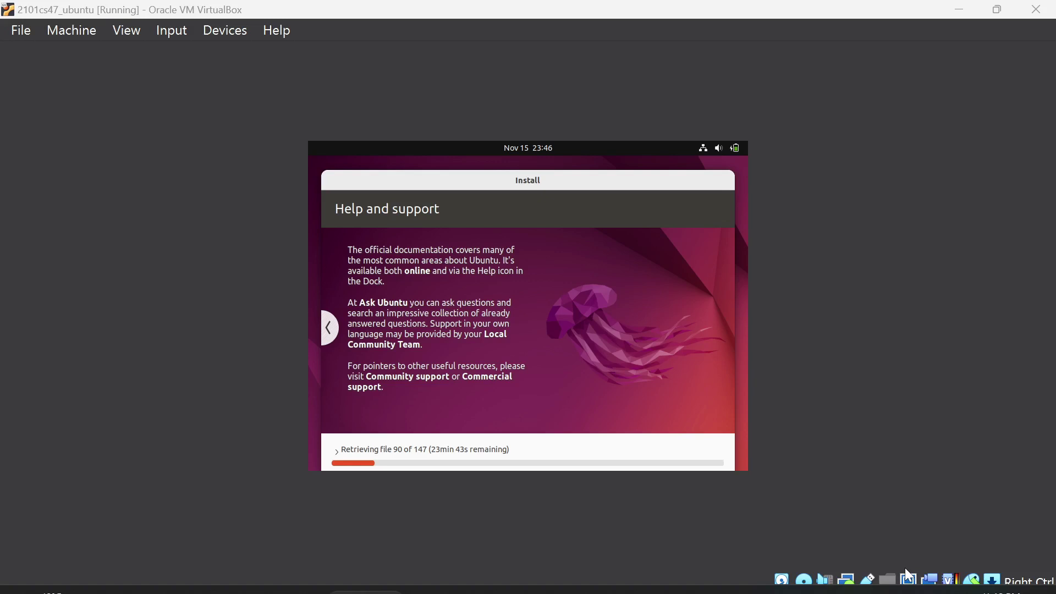
click(946, 589)
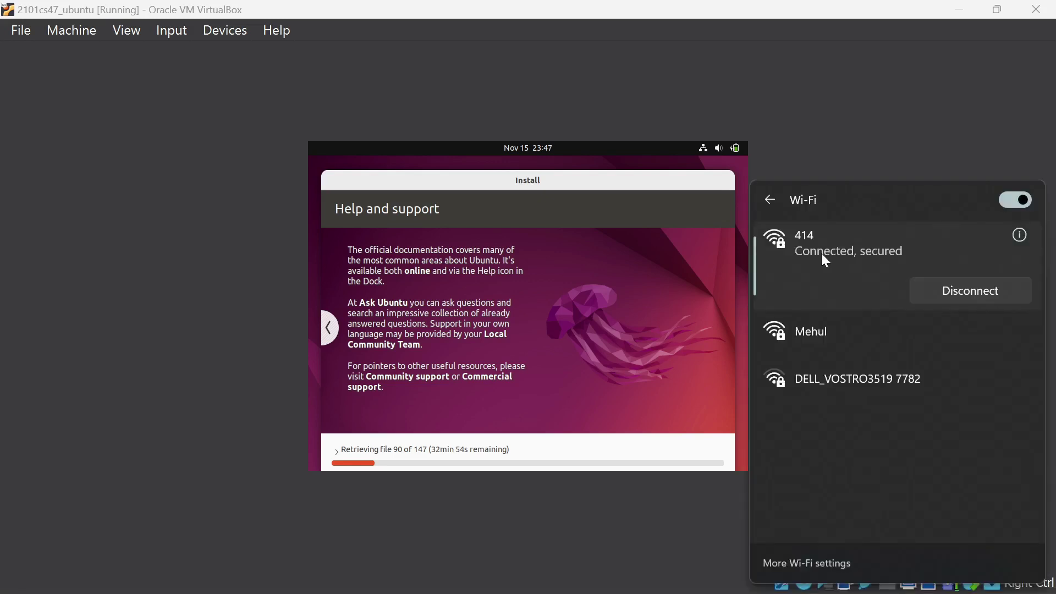
click(858, 331)
click(945, 368)
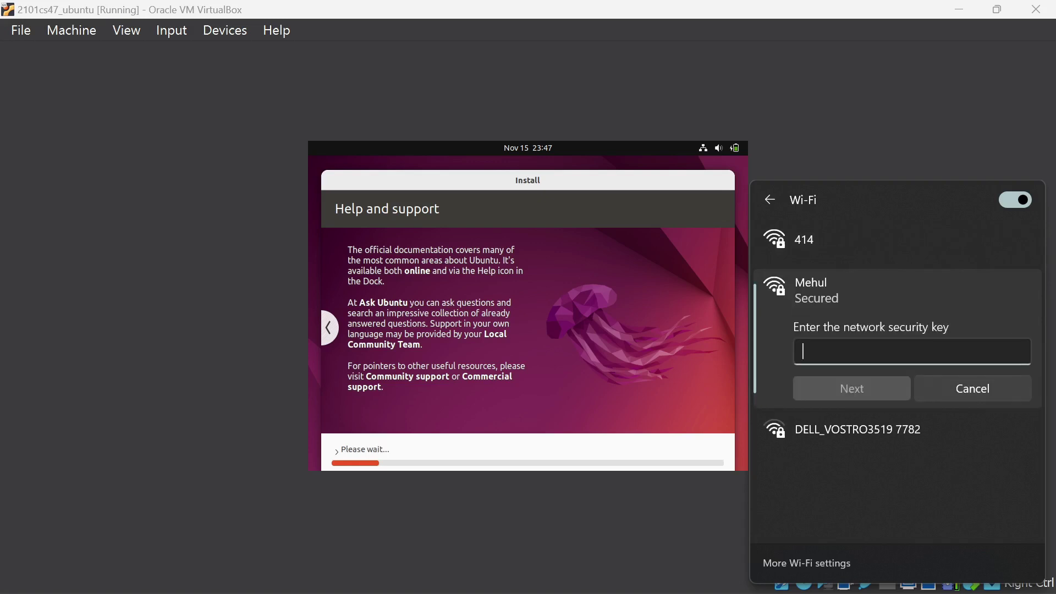
Enter and correct the Wi-Fi network security key, submit it to join the selected network, and return to the virtual machine
text(****)
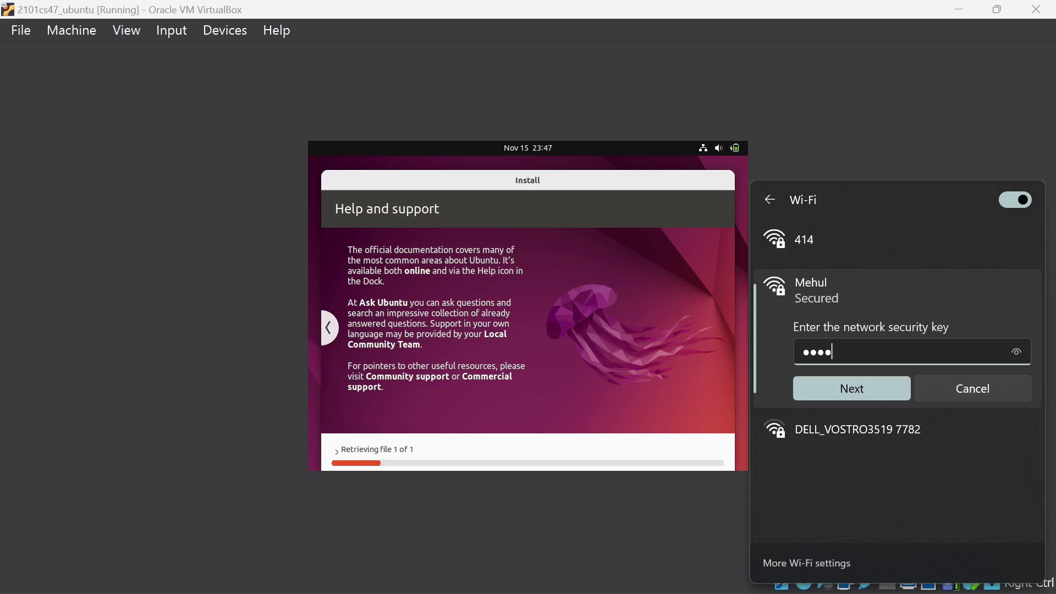
text(*******)
key(Return)
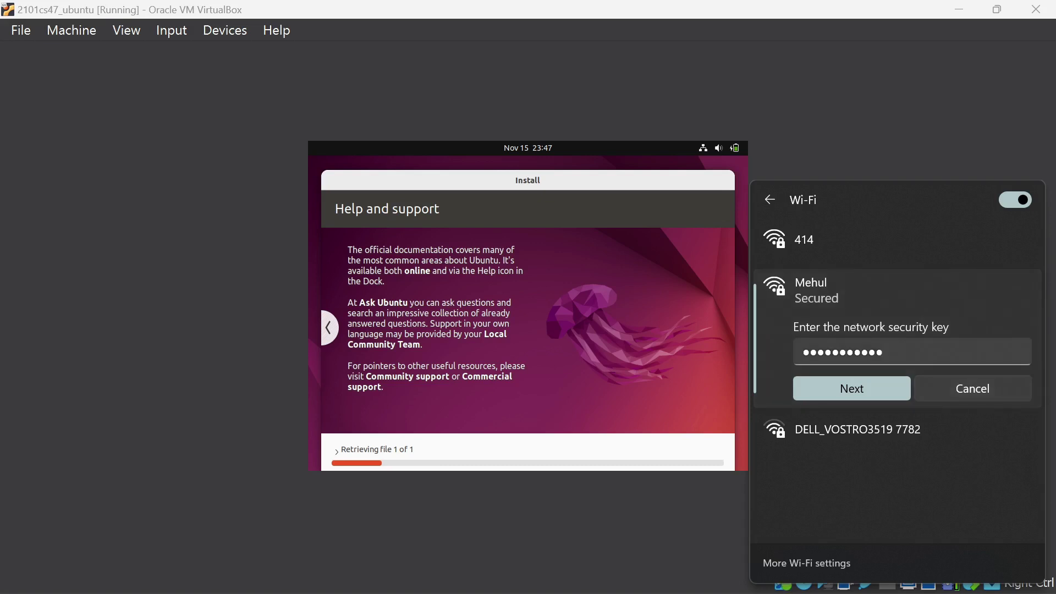
click(884, 352)
click(869, 352)
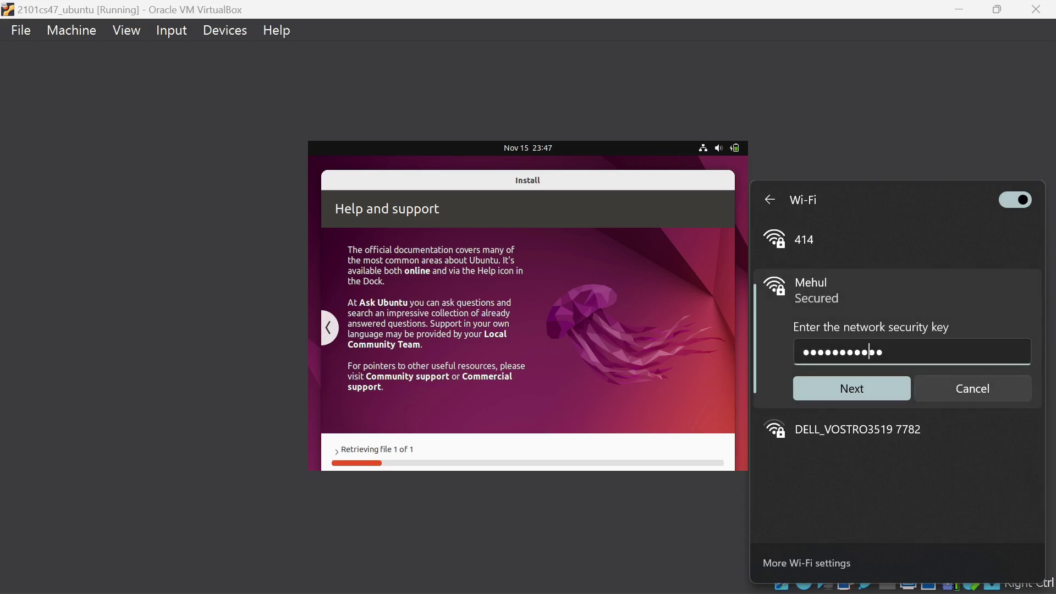
text(a)
click(860, 390)
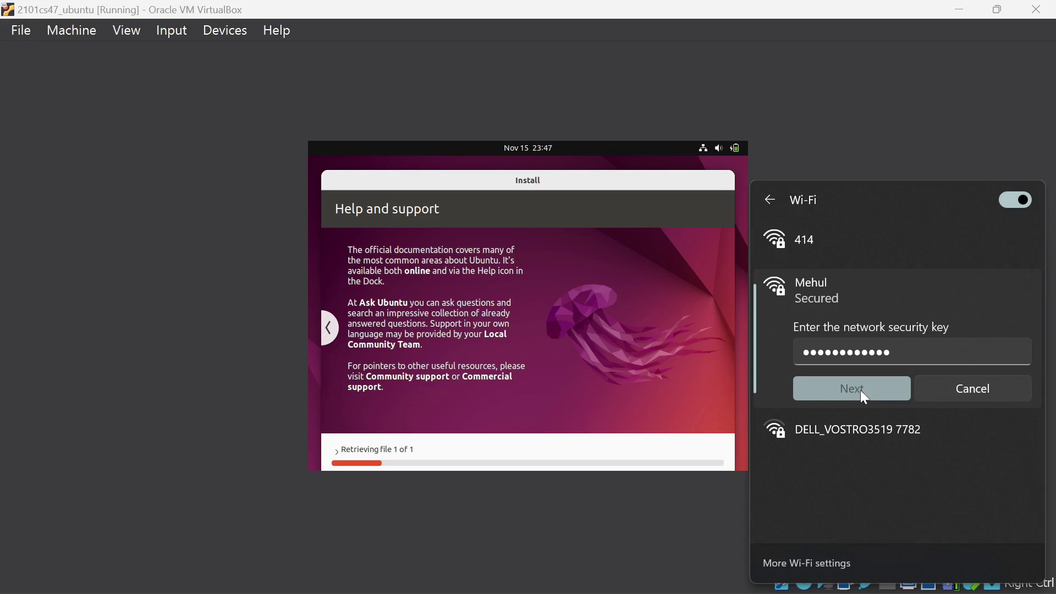
click(627, 508)
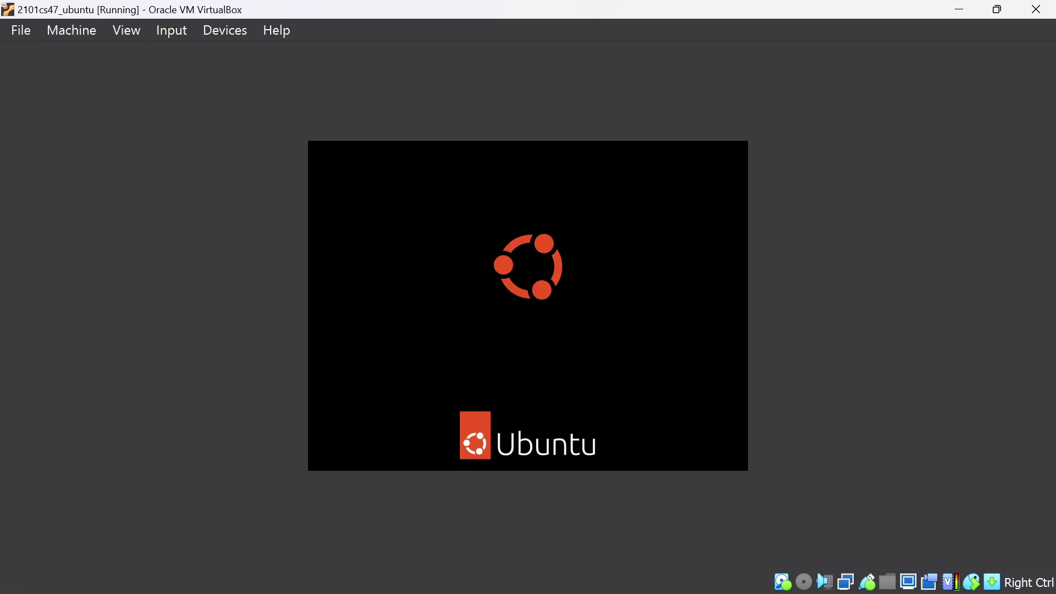
Sign in to Ubuntu with the listed user account by entering its account password, revealing the password to check it
mouse_move(490, 591)
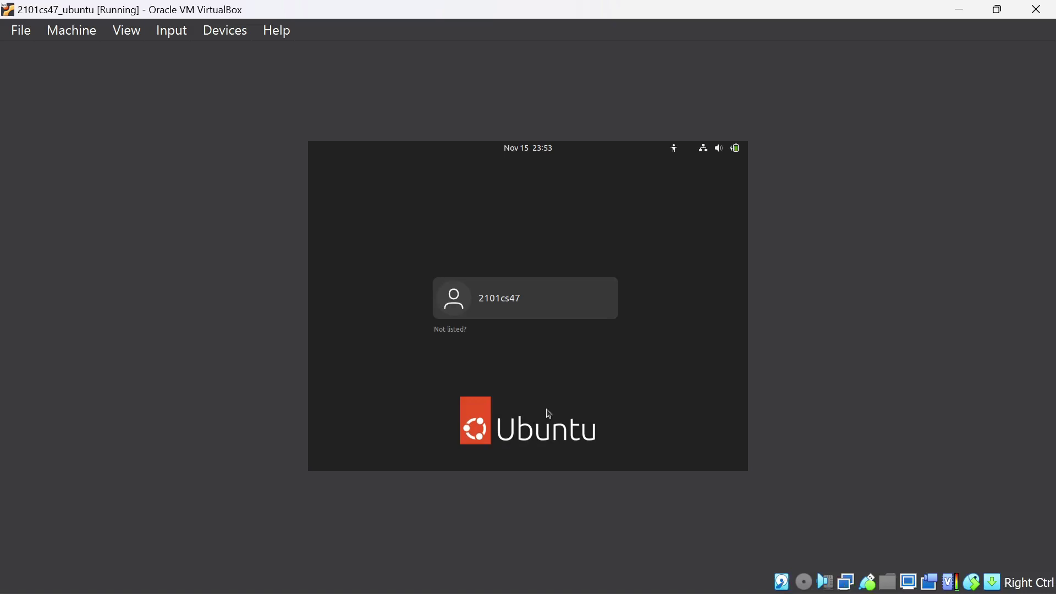
click(507, 298)
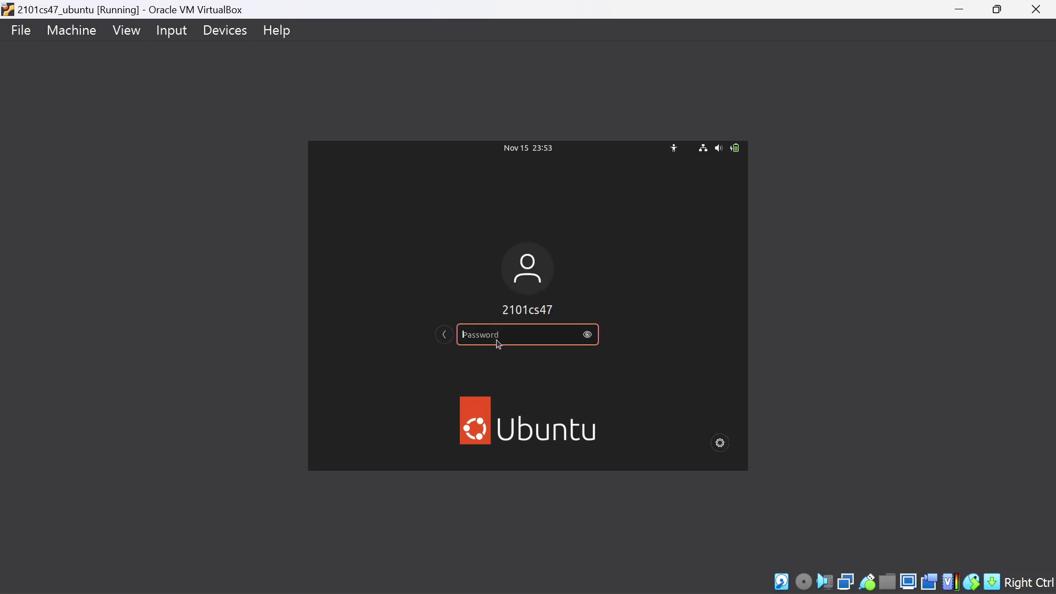
key(Caps_Lock)
text(*)
key(Caps_Lock)
text(*****)
key(Return)
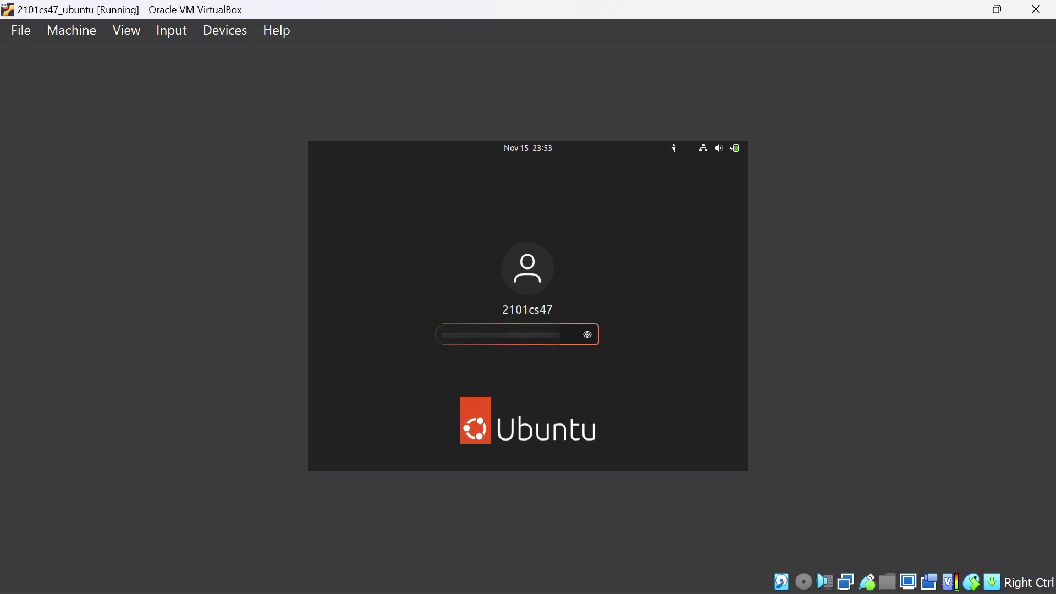
key(Caps_Lock)
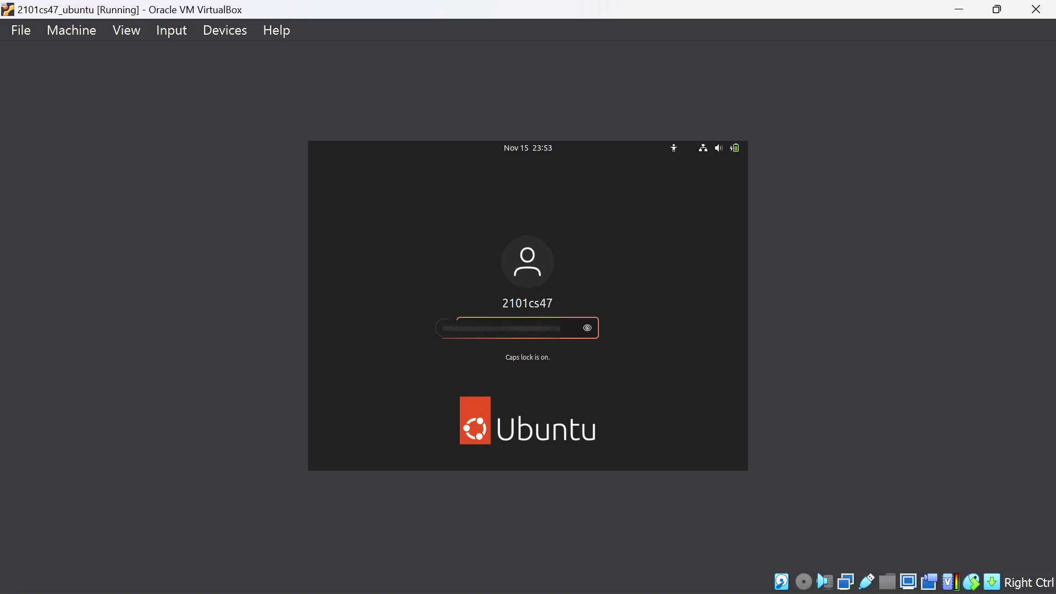
key(Caps_Lock)
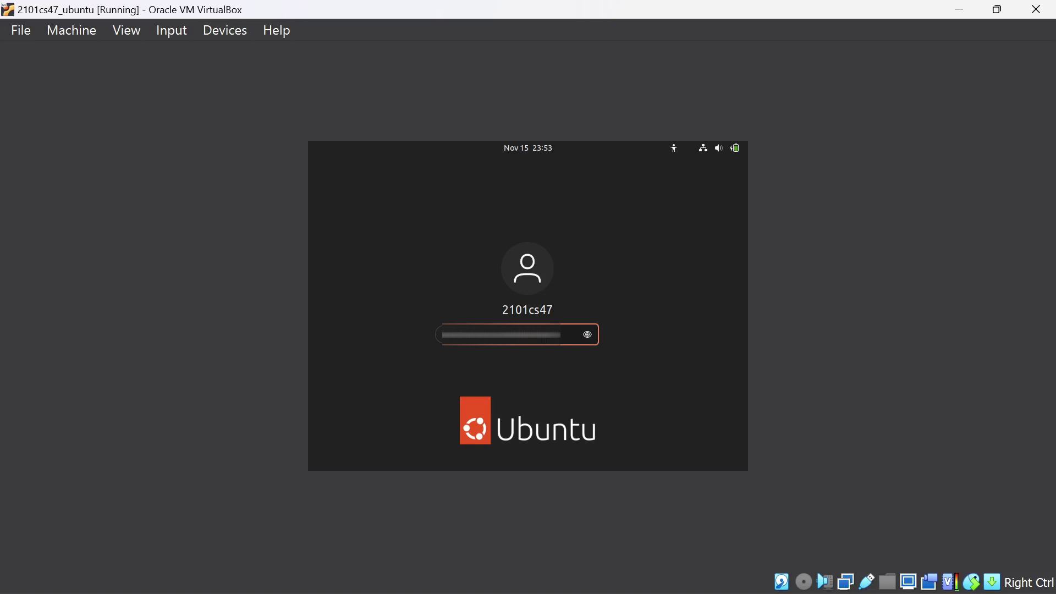
click(587, 334)
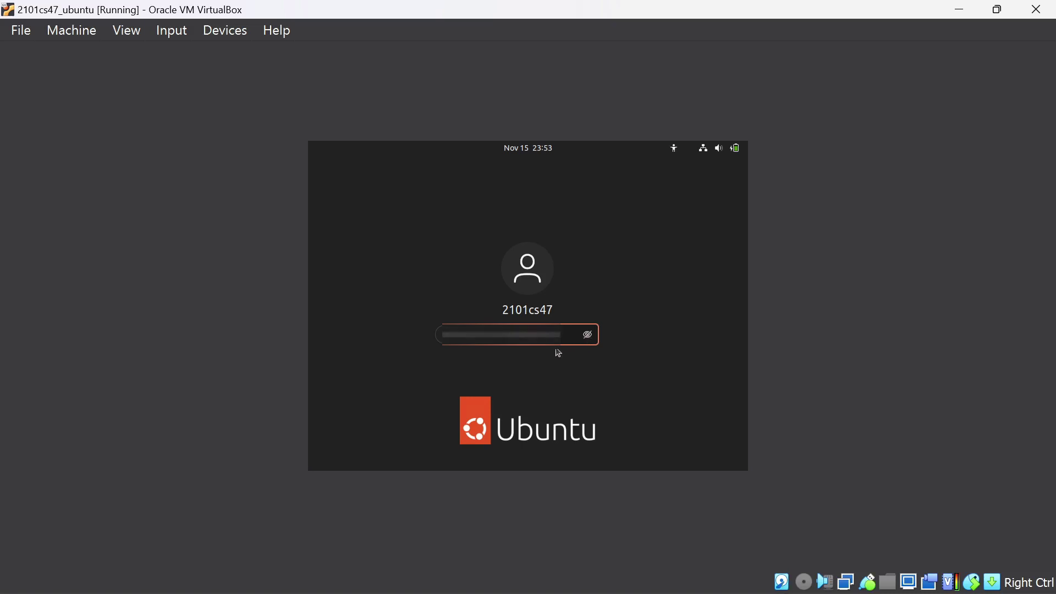
key(Return)
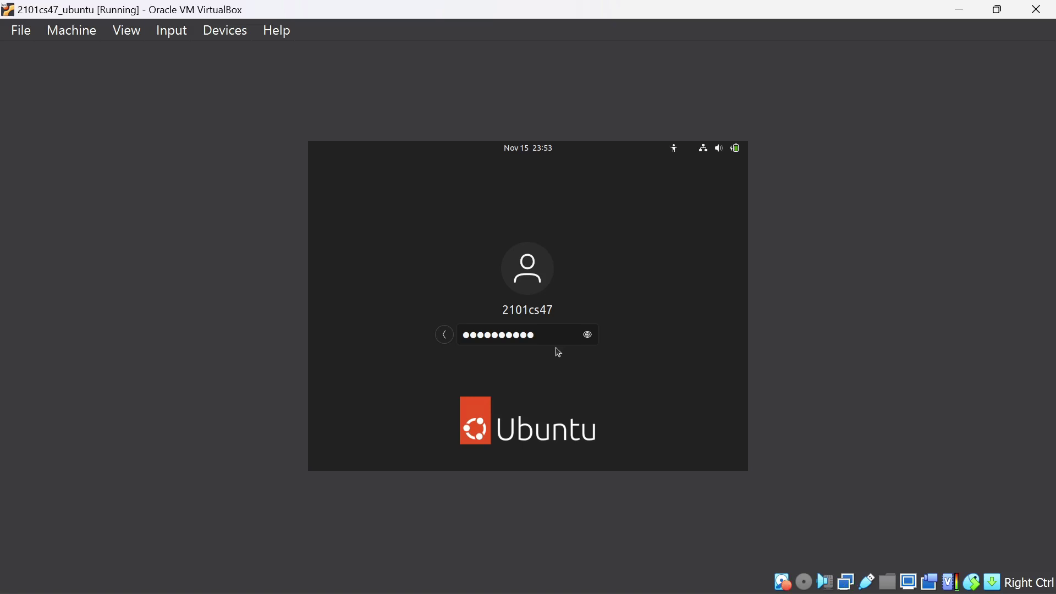
key(Return)
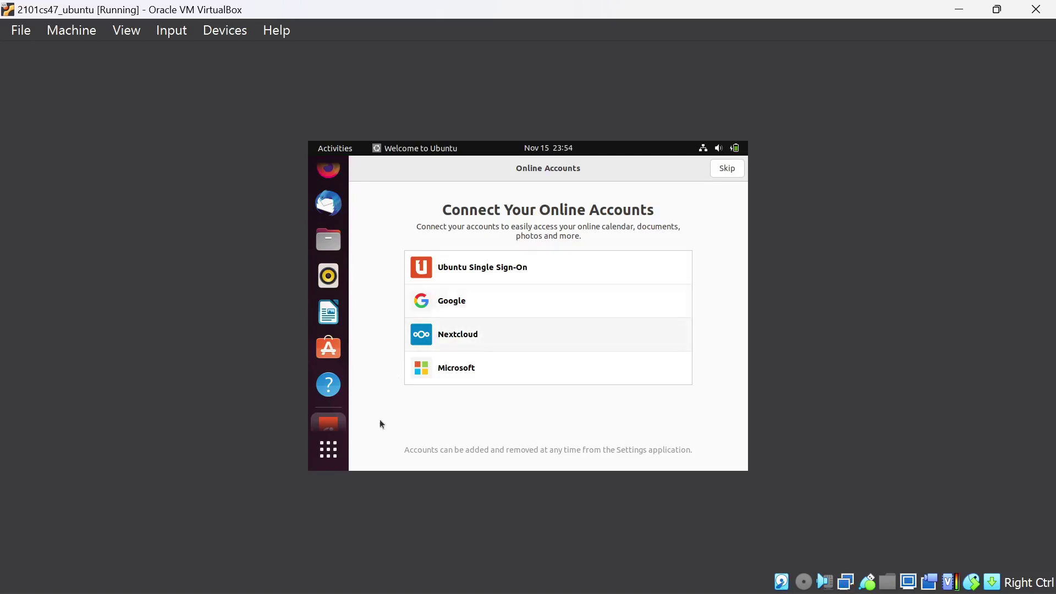
Switch from the Online Accounts welcome screen to the empty second workspace and look through the installed applications overview
click(336, 459)
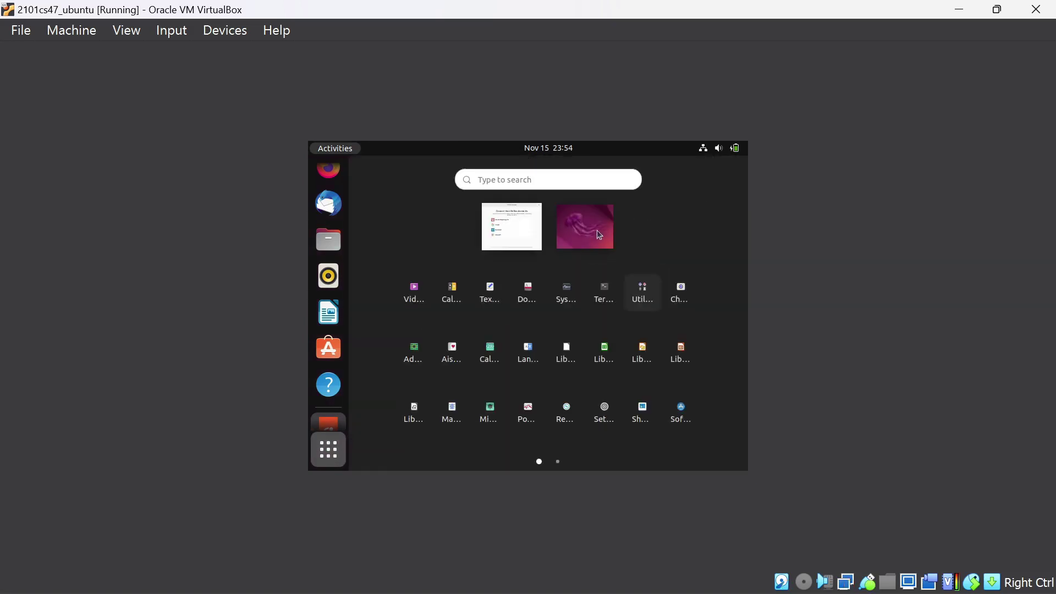
click(593, 236)
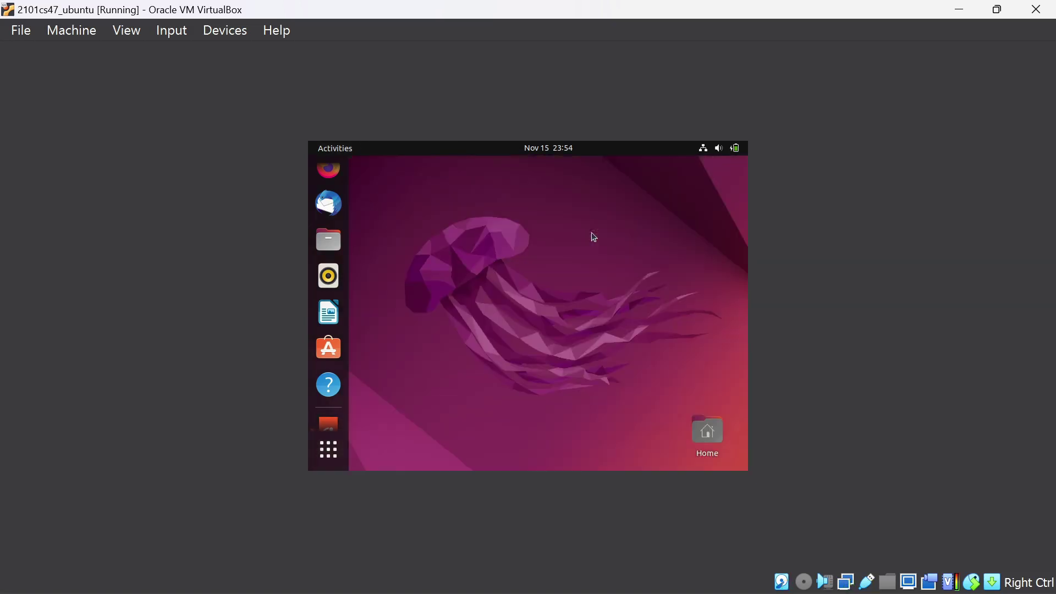
click(332, 450)
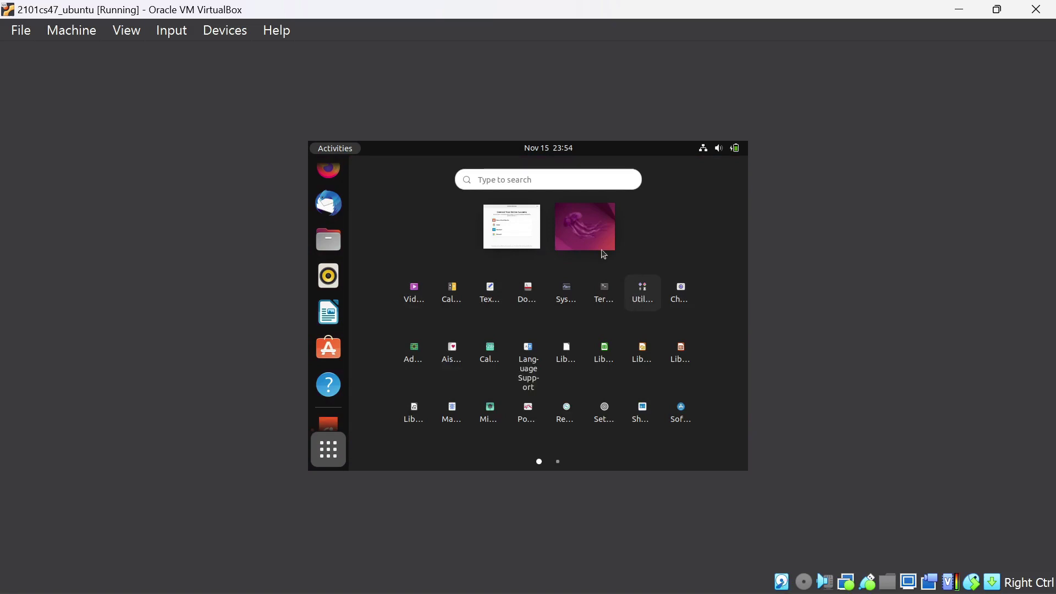
click(582, 238)
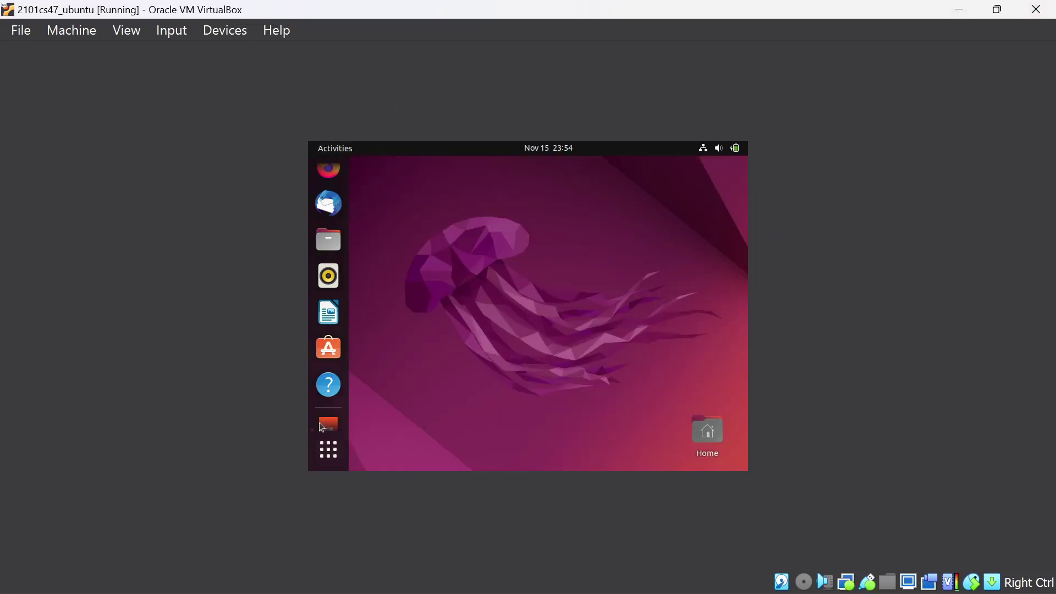
click(328, 450)
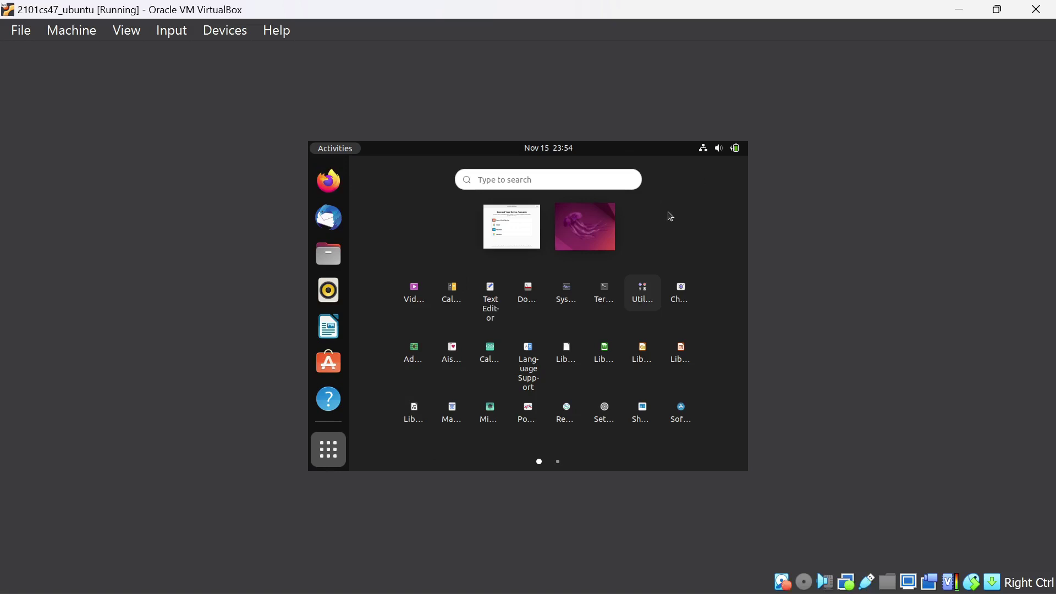
click(326, 462)
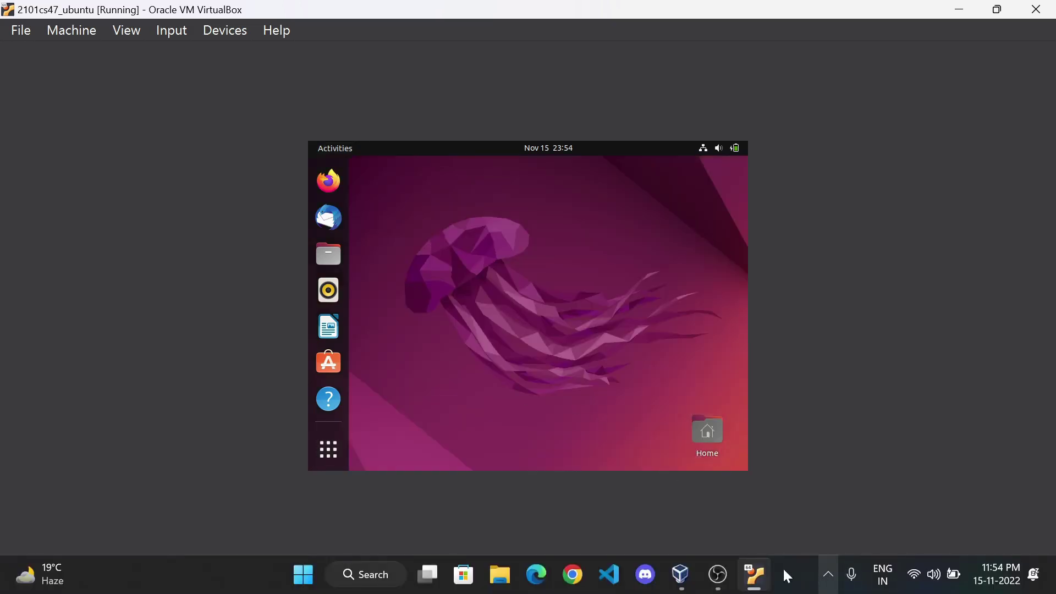
Switch to the OBS window on the host computer
mouse_move(717, 582)
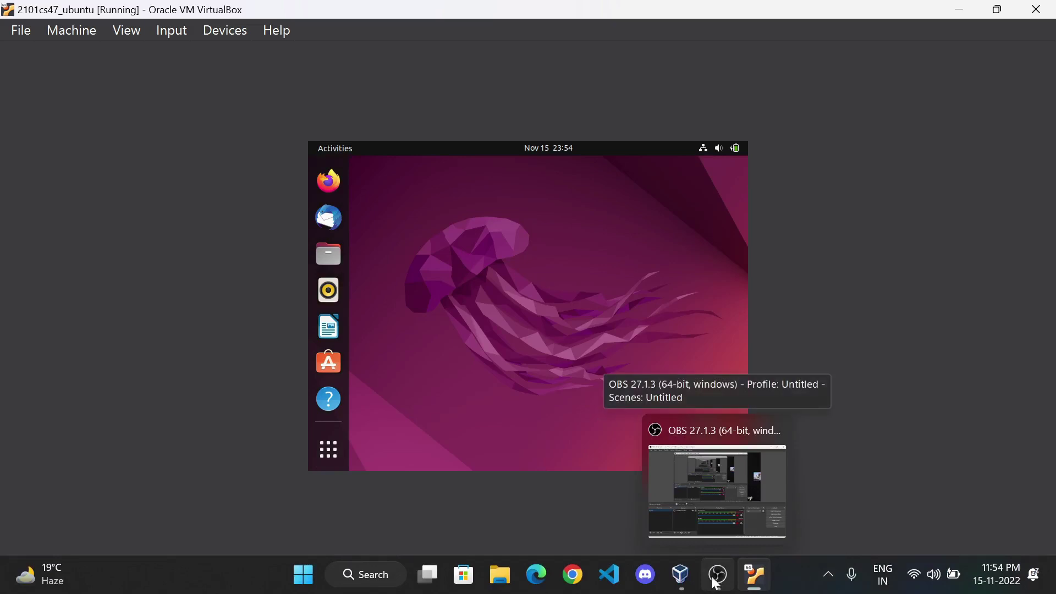
click(711, 507)
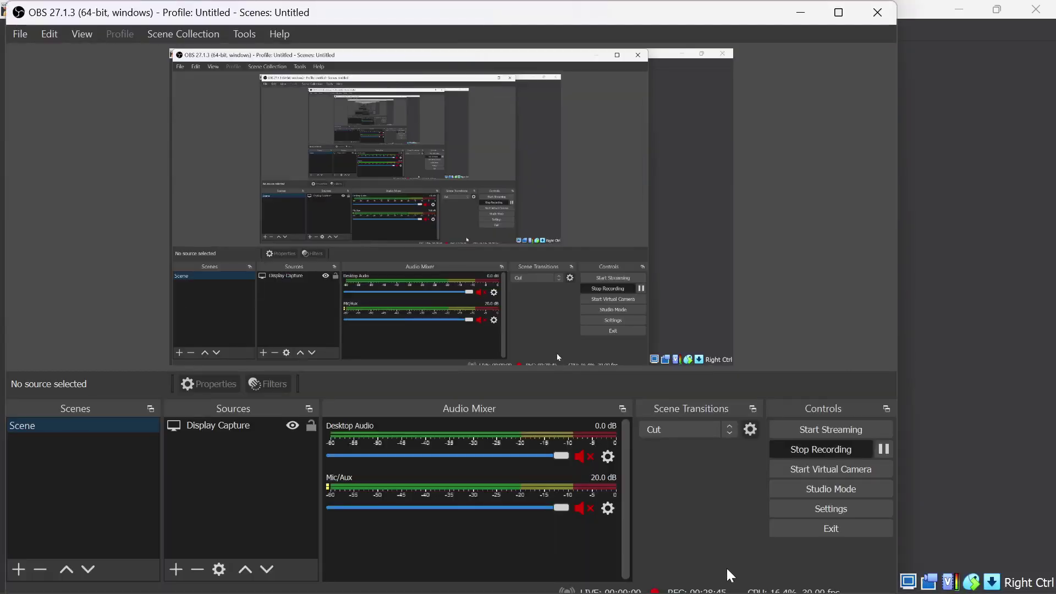